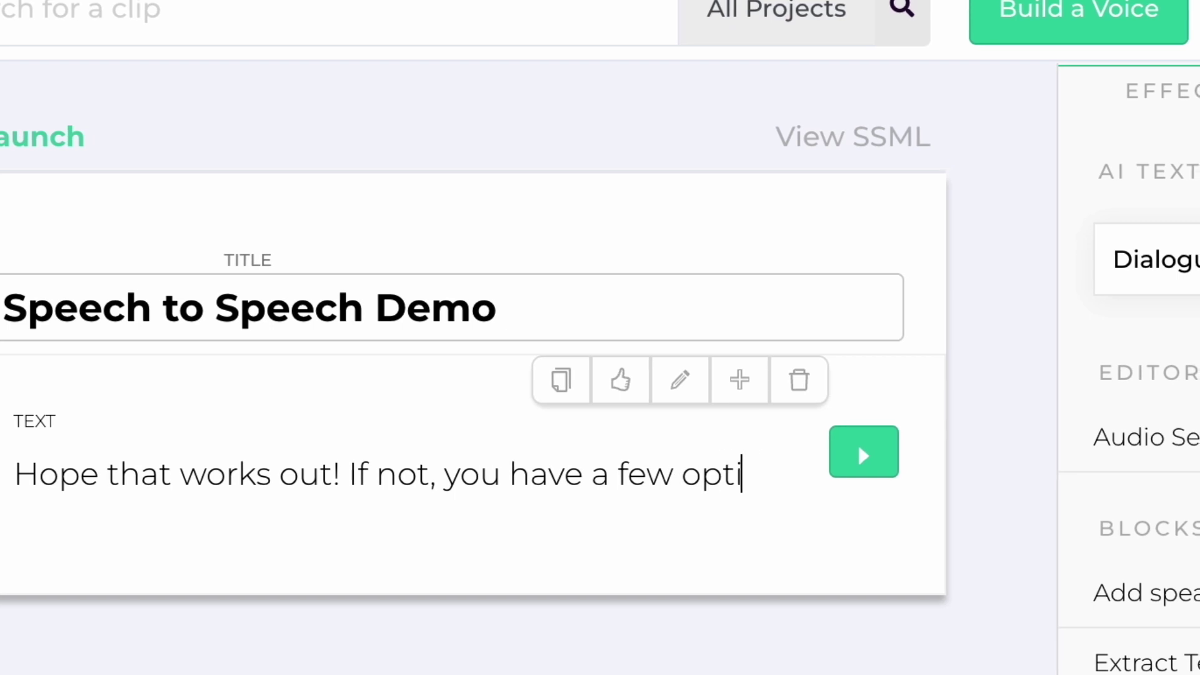
Generate audio for the typed line in Robert's voice, then open the speech-to-speech source options
left_click(805, 433)
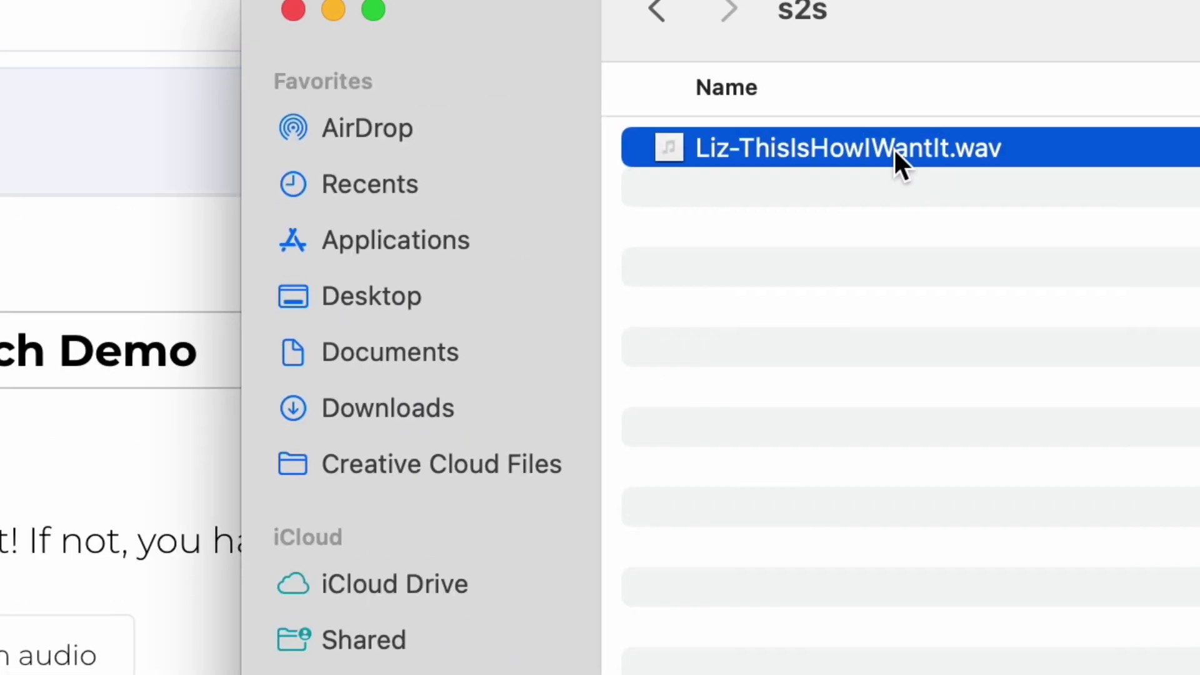
double_click(897, 161)
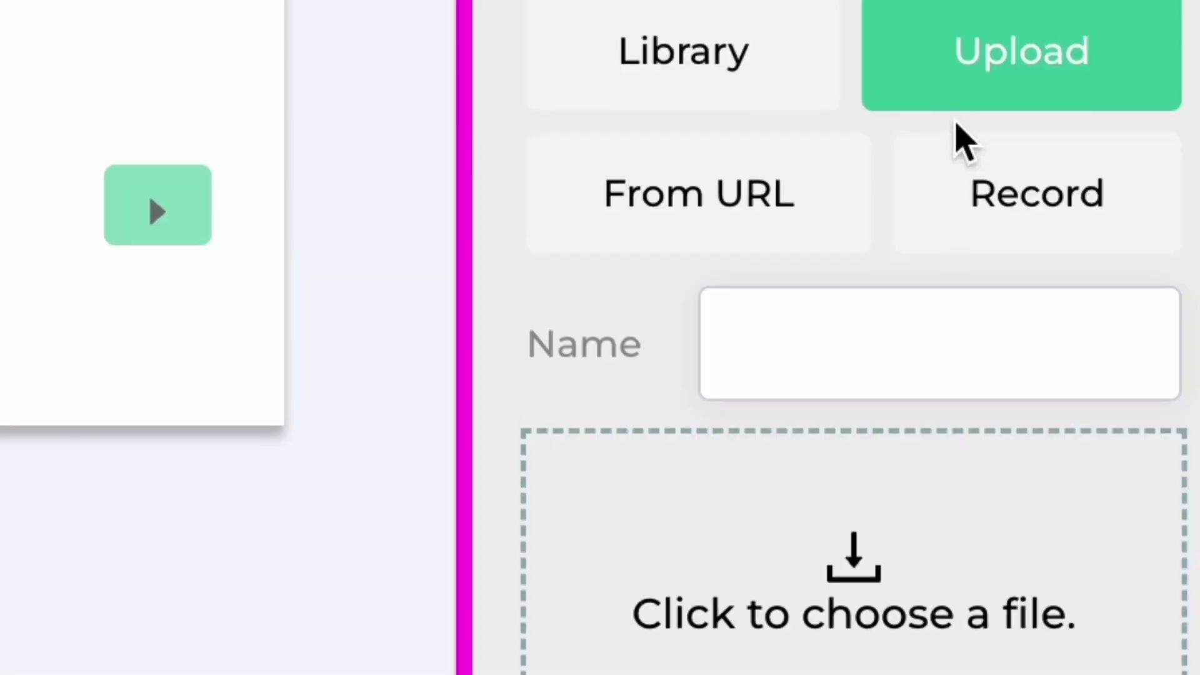
Switch the speech-to-speech source audio panel to the Record option
left_click(960, 134)
Name the new recording 'perfect imperfections' and start recording the source speech
left_click(831, 403)
type("perfe")
type("ct ")
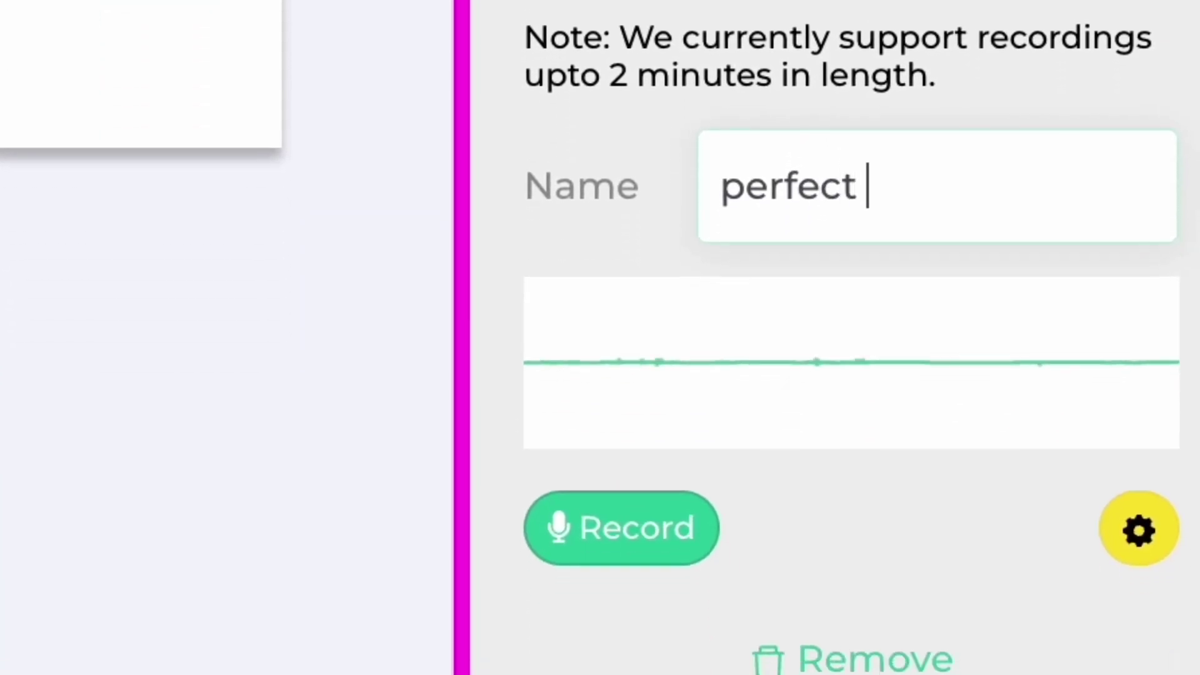
type("imperfections")
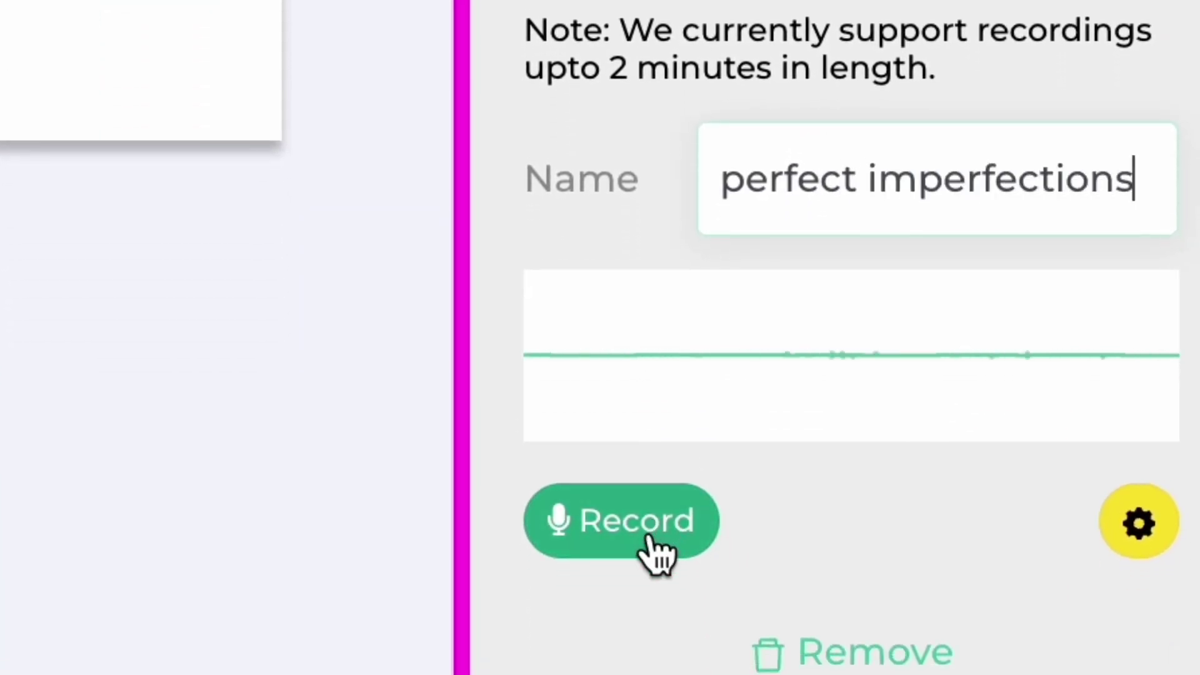
left_click(656, 544)
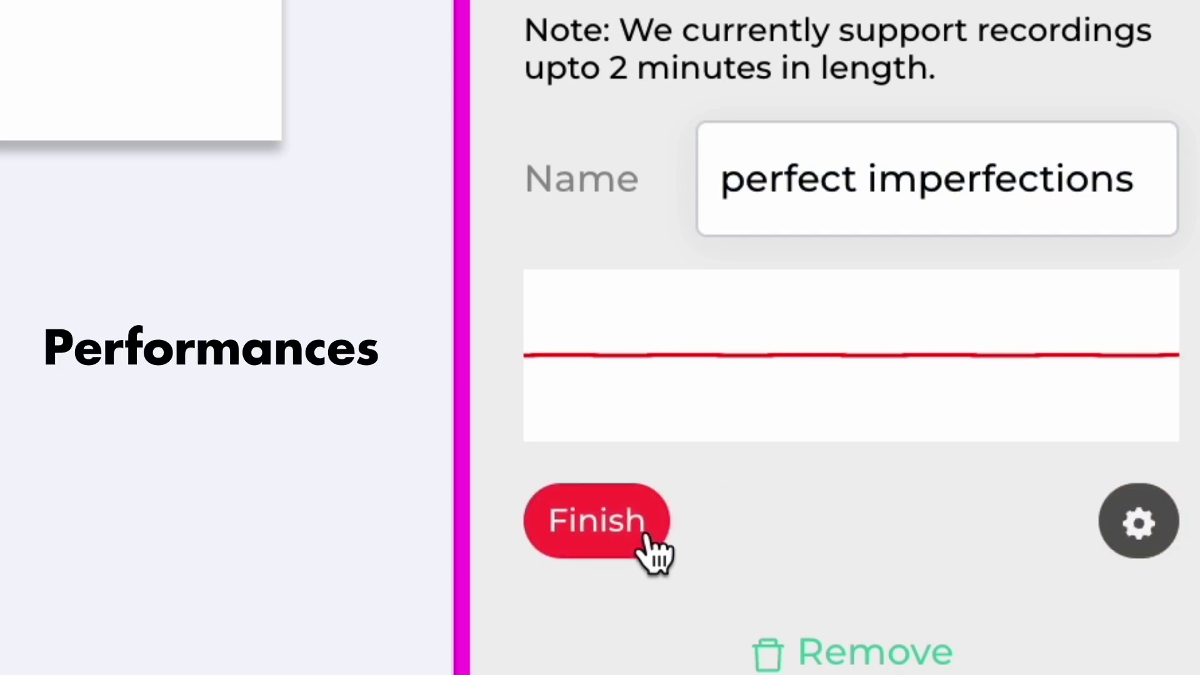